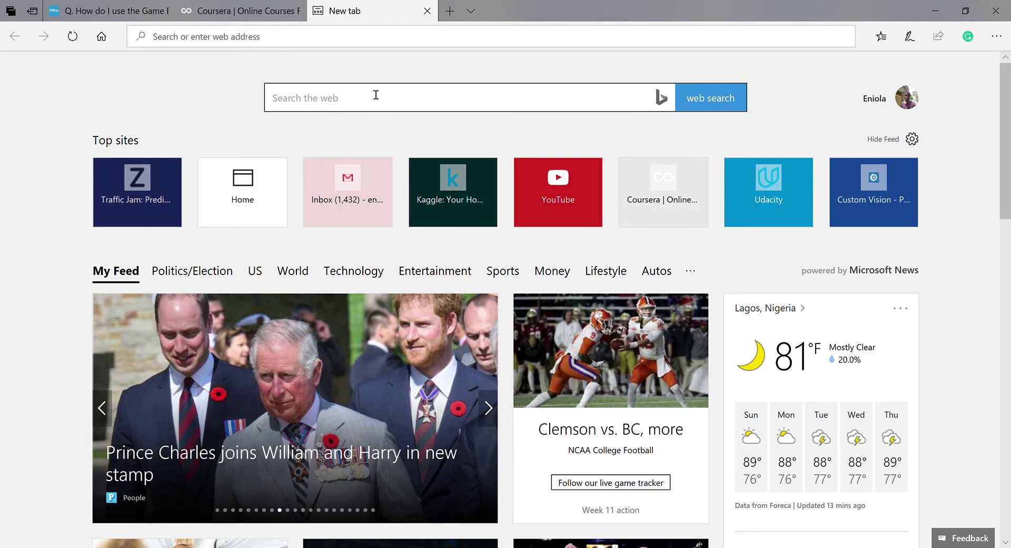
Search Bing for 'coursera' and open the 'Coursera - Official Site' result.
click(376, 95)
text(cours)
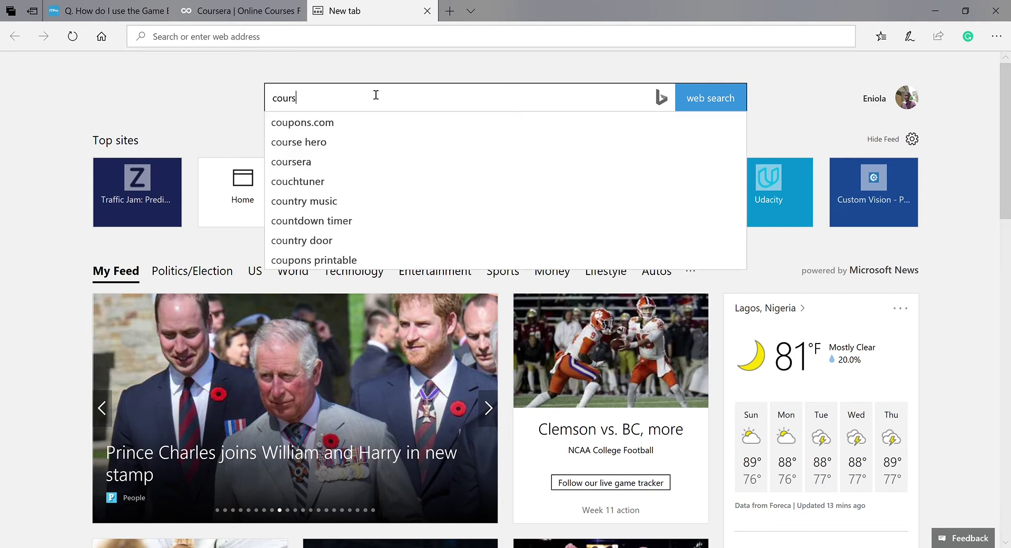
text(era)
key(Return)
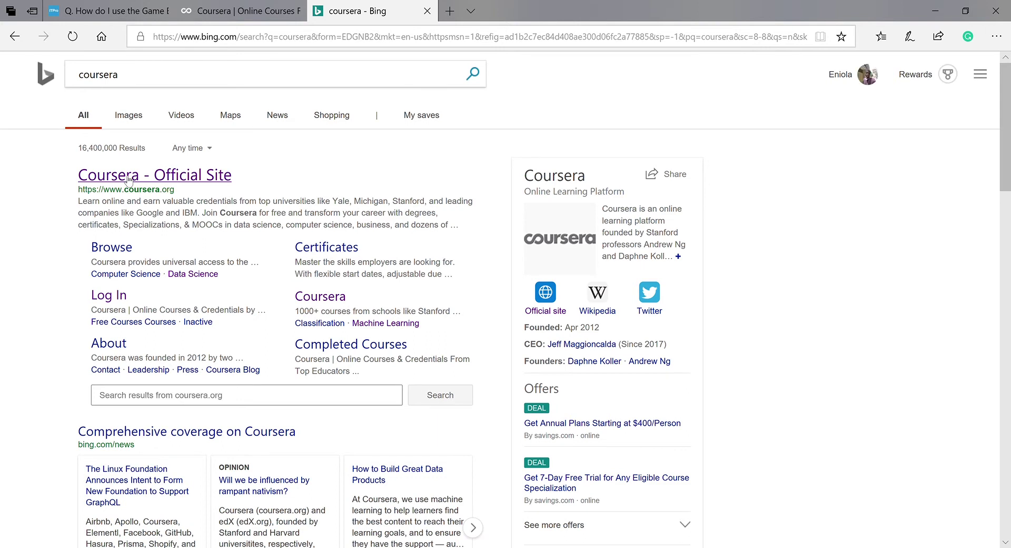
click(129, 179)
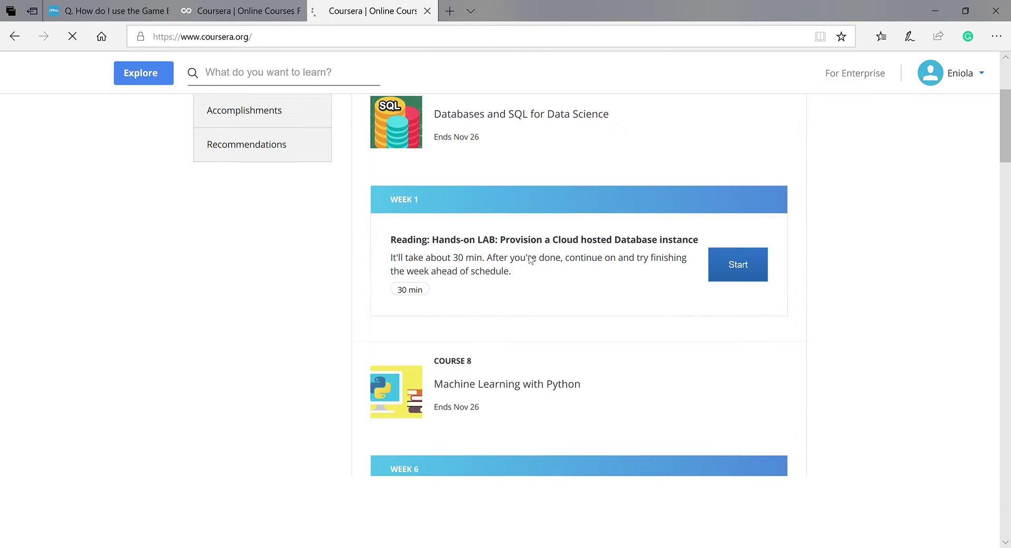
Scroll through the Last Active enrolled courses and back up to the catalogue search box.
scroll(530, 258, down, 3)
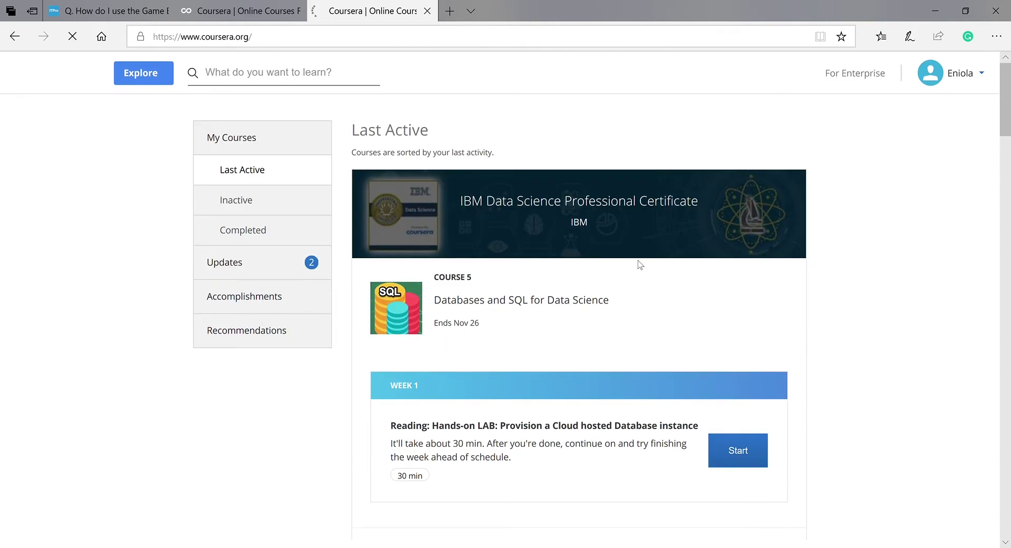
scroll(608, 382, down, 10)
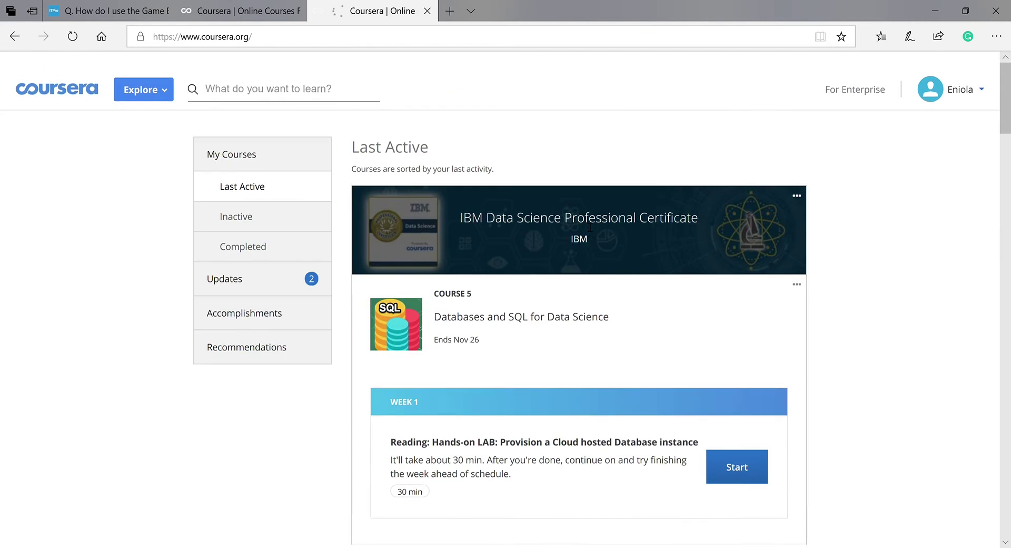
scroll(537, 401, down, 2)
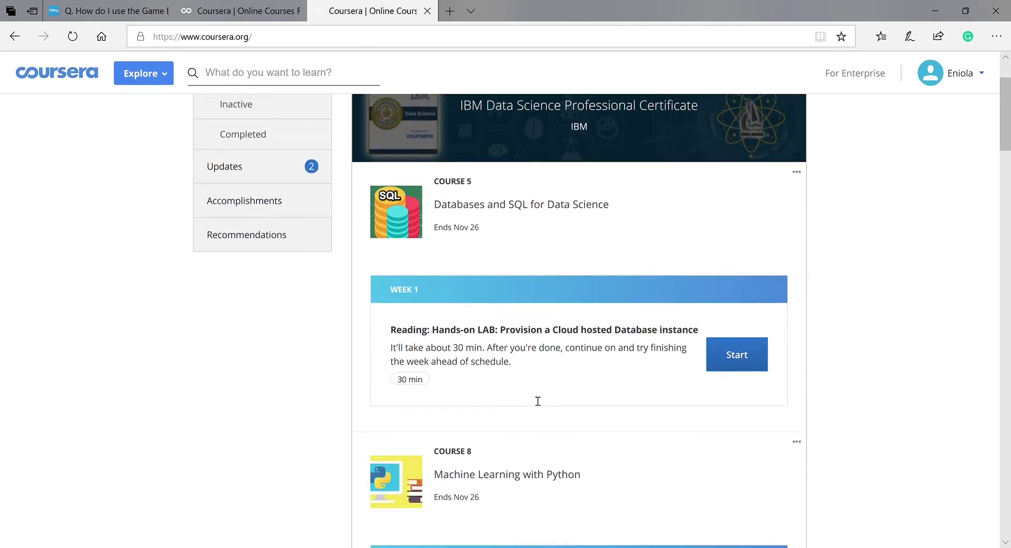
scroll(538, 400, down, 2)
scroll(536, 401, down, 4)
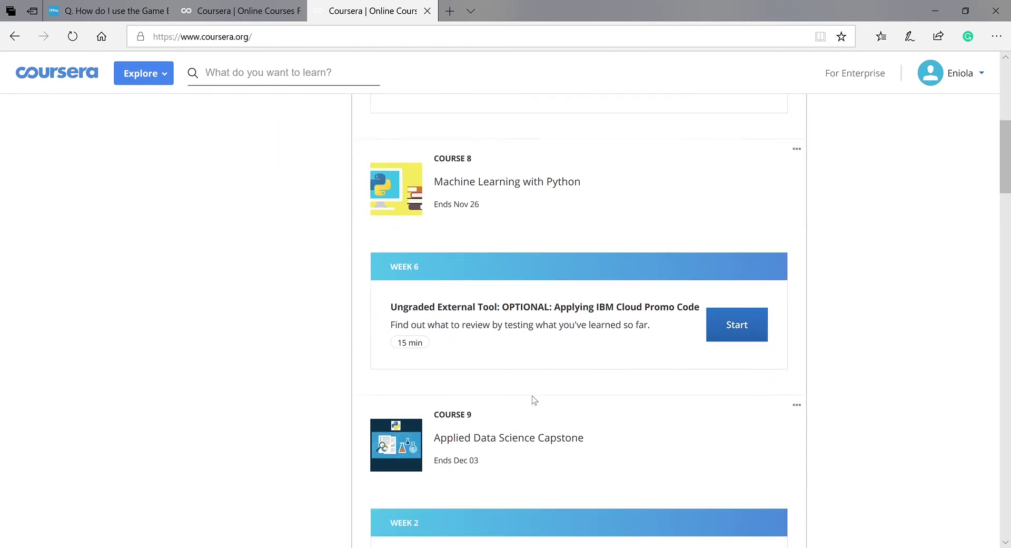
scroll(535, 401, down, 6)
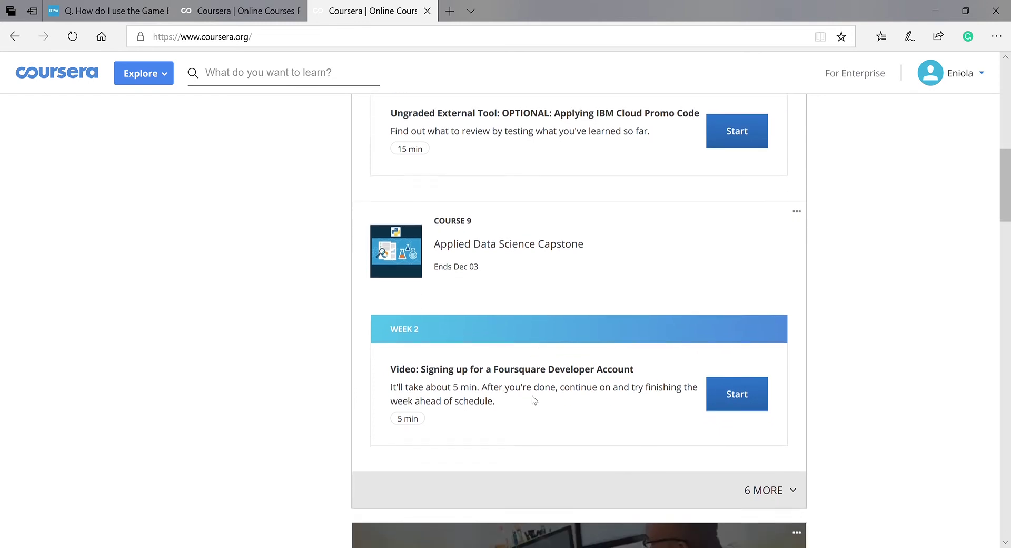
scroll(532, 395, down, 8)
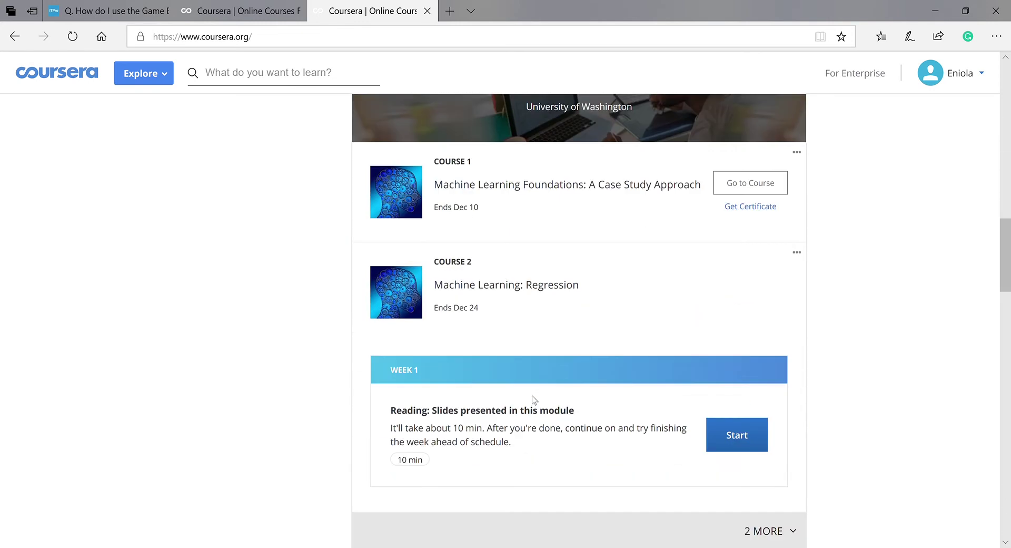
scroll(535, 400, down, 14)
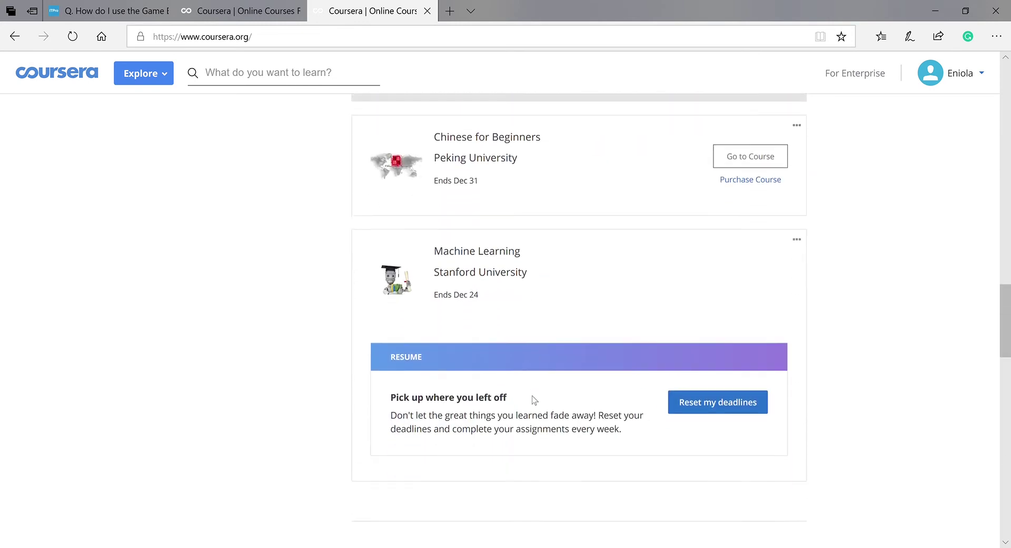
scroll(534, 400, up, 20)
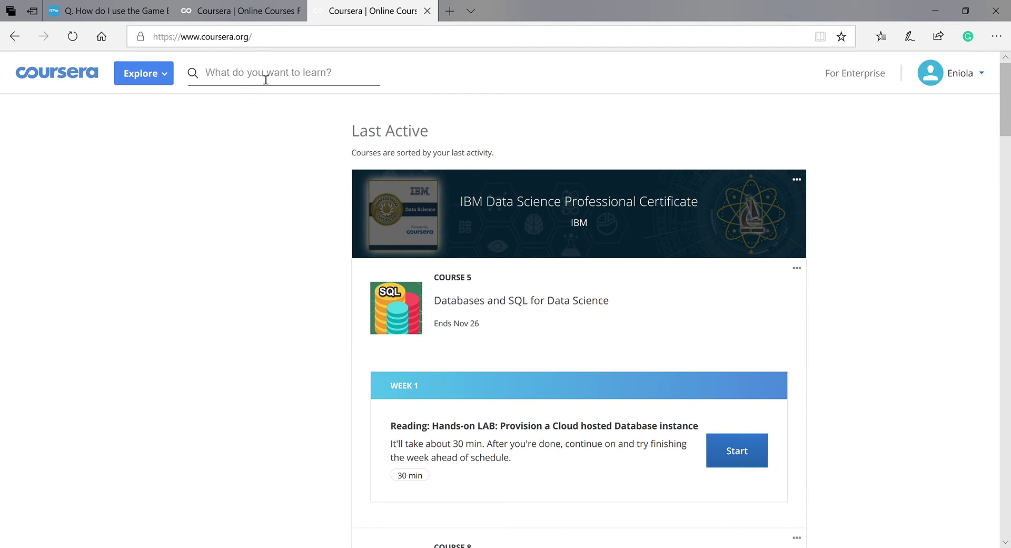
scroll(160, 342, down, 10)
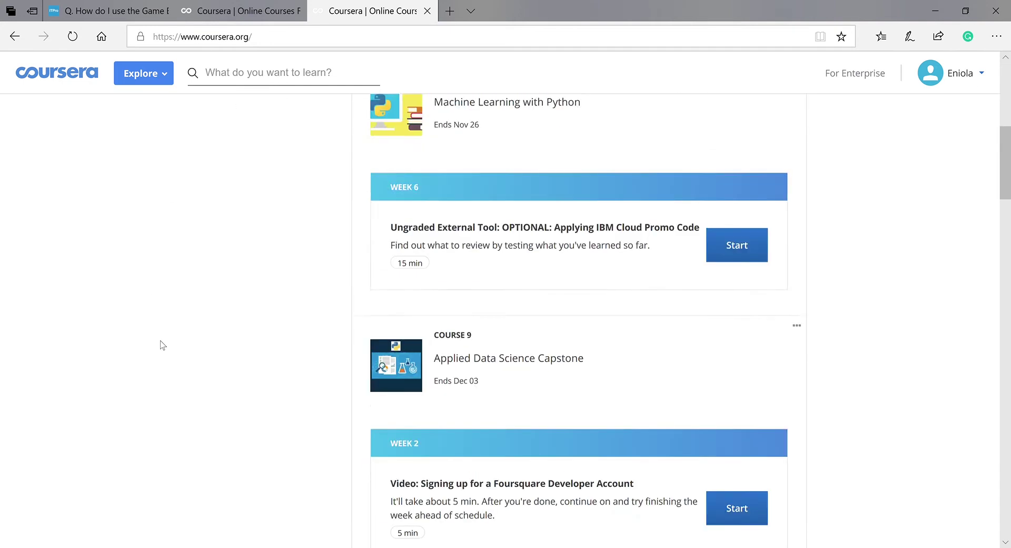
scroll(625, 272, up, 10)
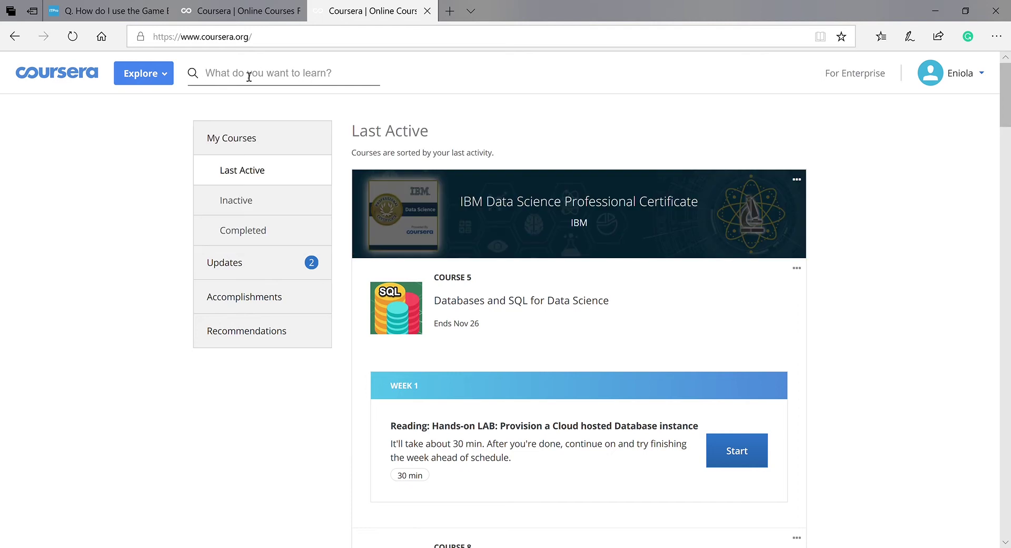
click(249, 77)
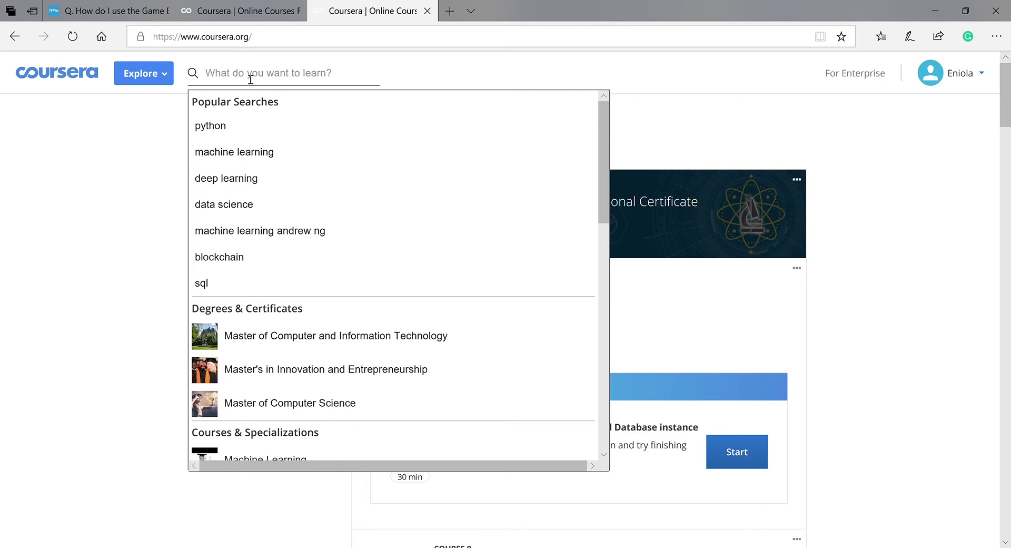
Search the catalogue for 'python' and open Applied Text Mining in Python from the results.
text(python)
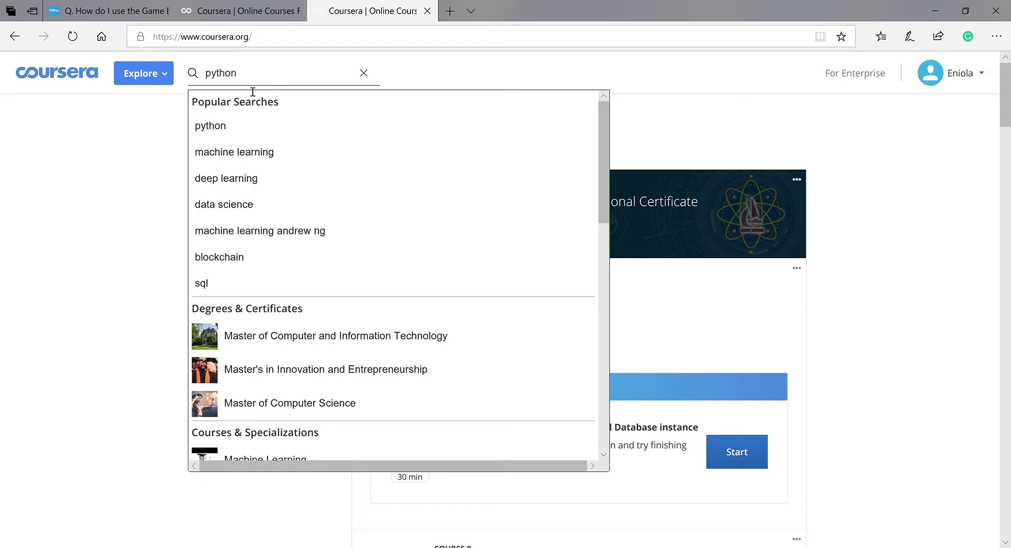
key(Return)
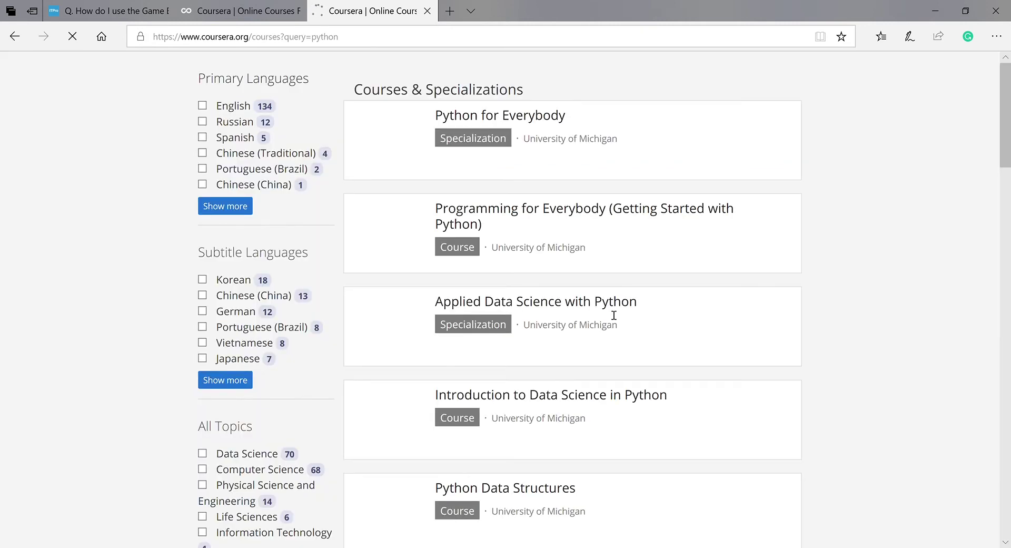
scroll(634, 337, down, 2)
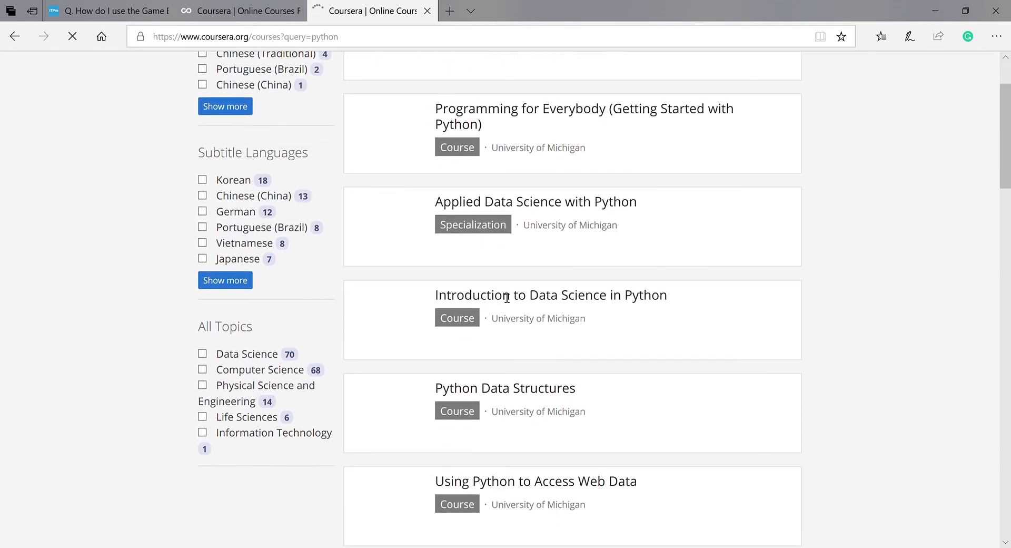
scroll(503, 358, down, 2)
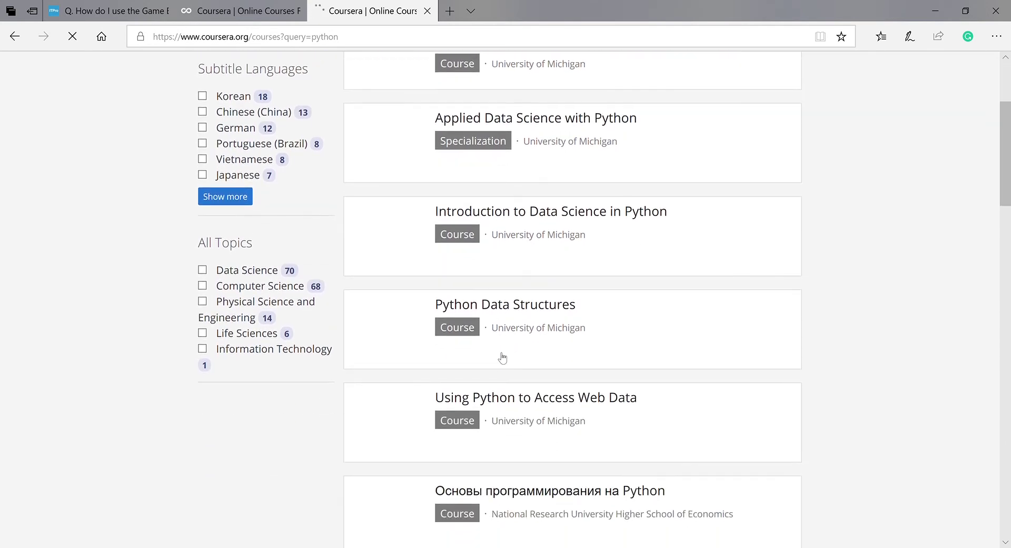
scroll(533, 405, down, 3)
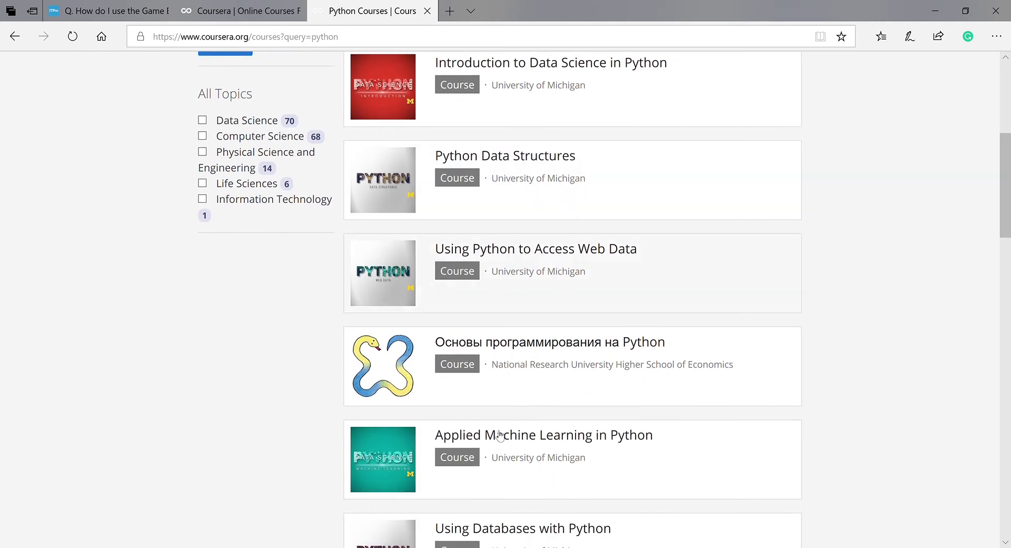
scroll(500, 436, down, 5)
scroll(500, 435, down, 6)
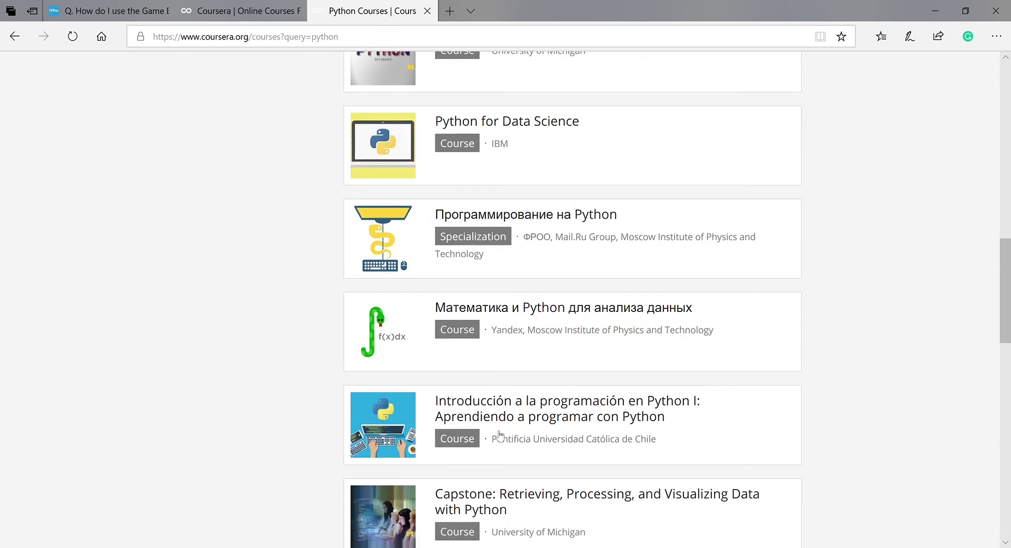
scroll(499, 435, down, 9)
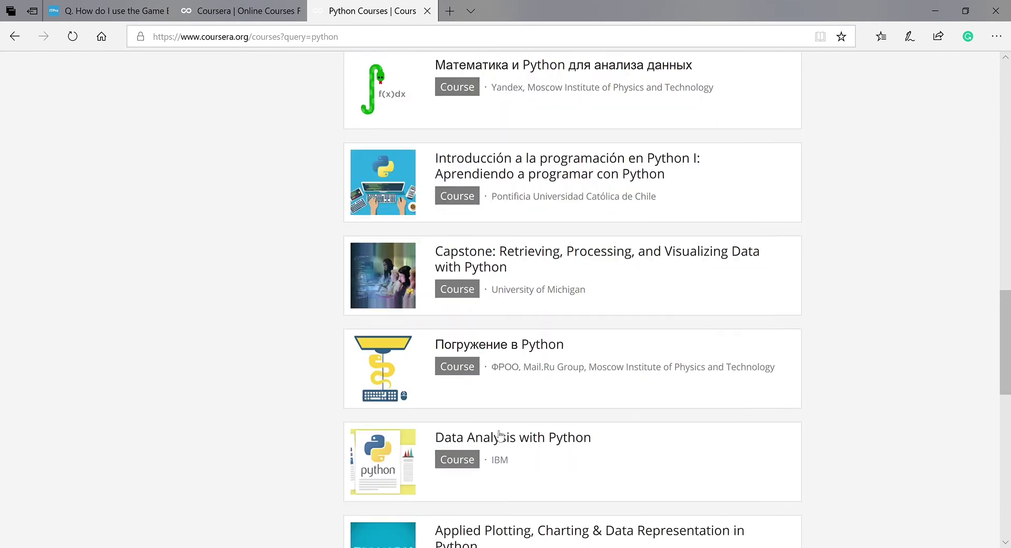
scroll(500, 435, down, 3)
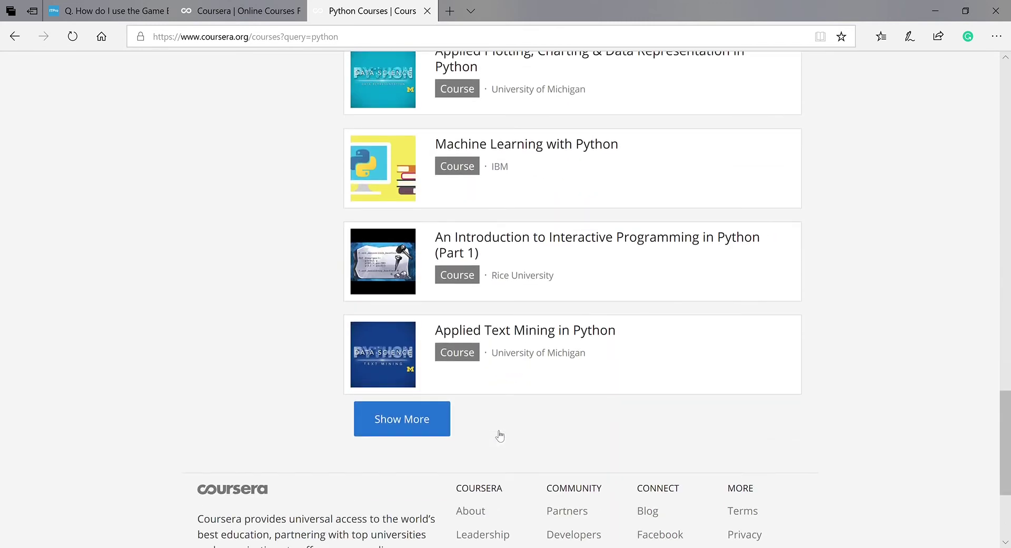
click(451, 328)
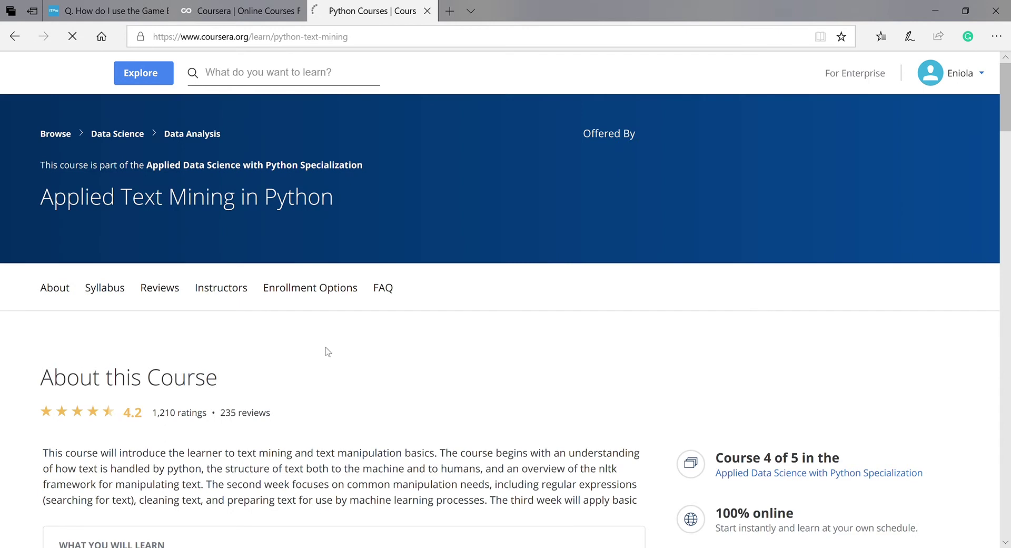
scroll(328, 351, down, 3)
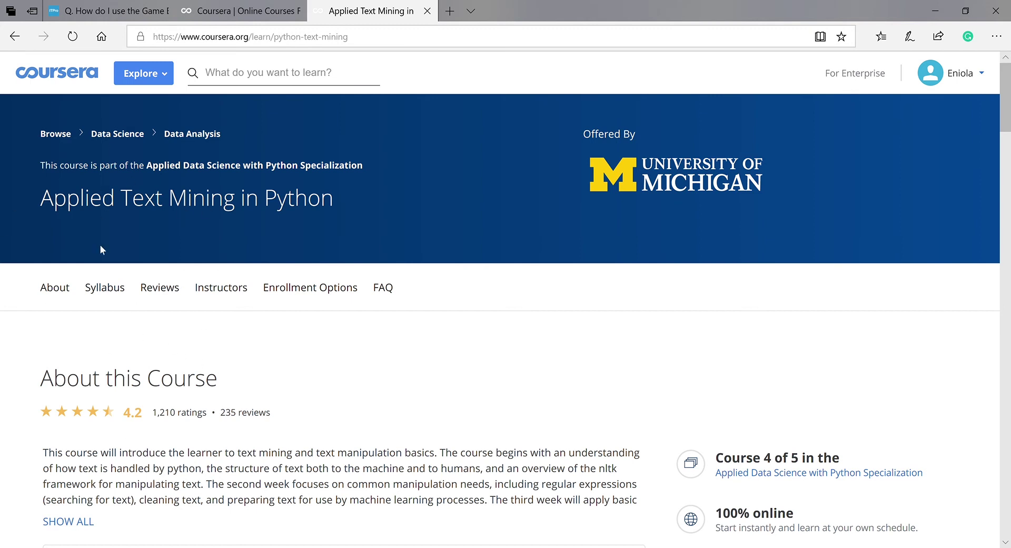
scroll(51, 426, down, 8)
scroll(51, 425, down, 5)
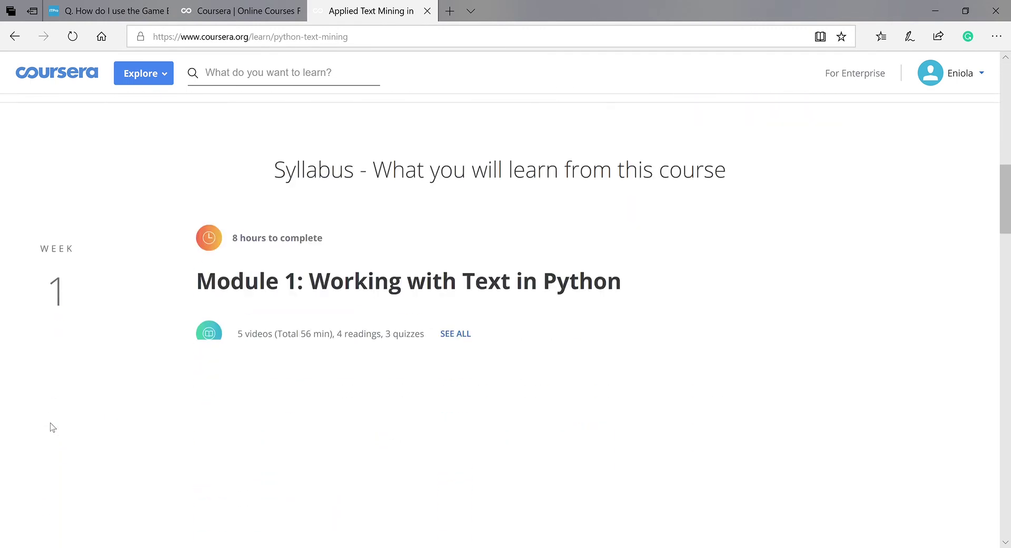
scroll(50, 425, up, 4)
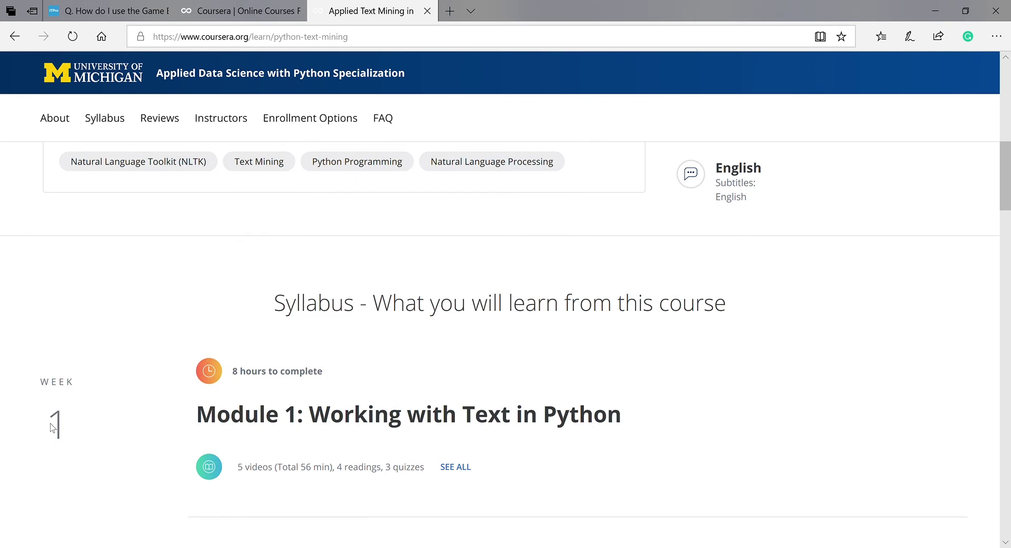
scroll(53, 427, down, 2)
scroll(53, 427, up, 9)
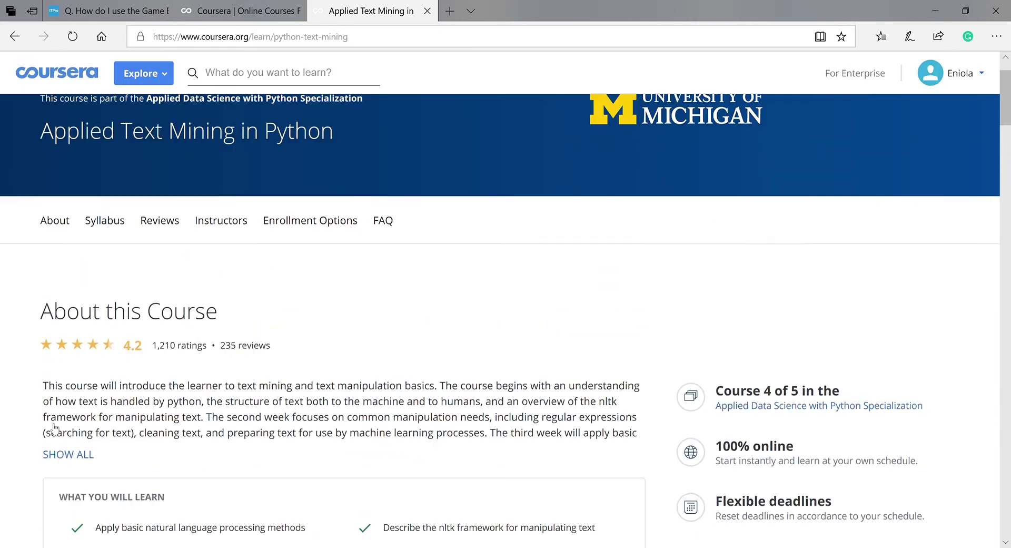
scroll(53, 427, up, 1)
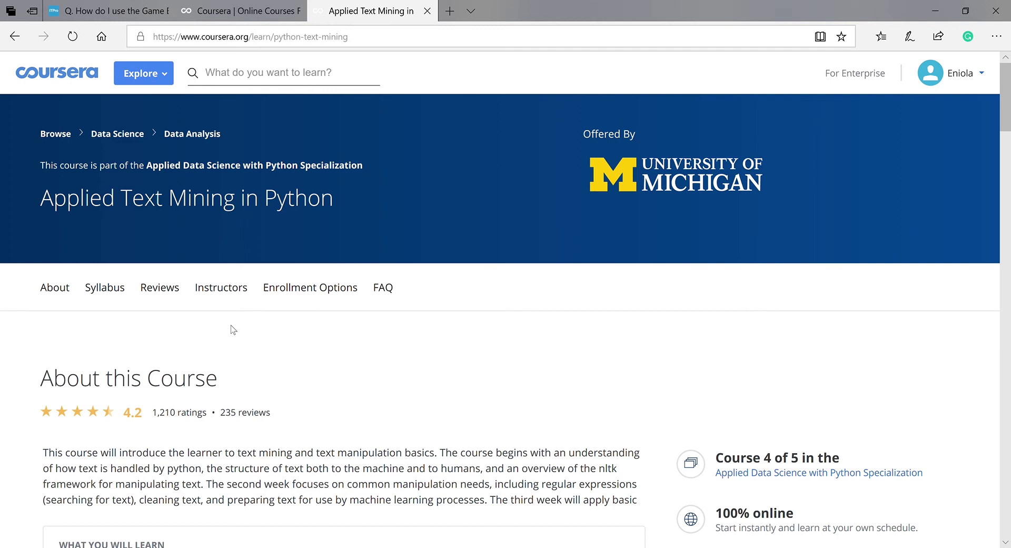
scroll(233, 330, down, 2)
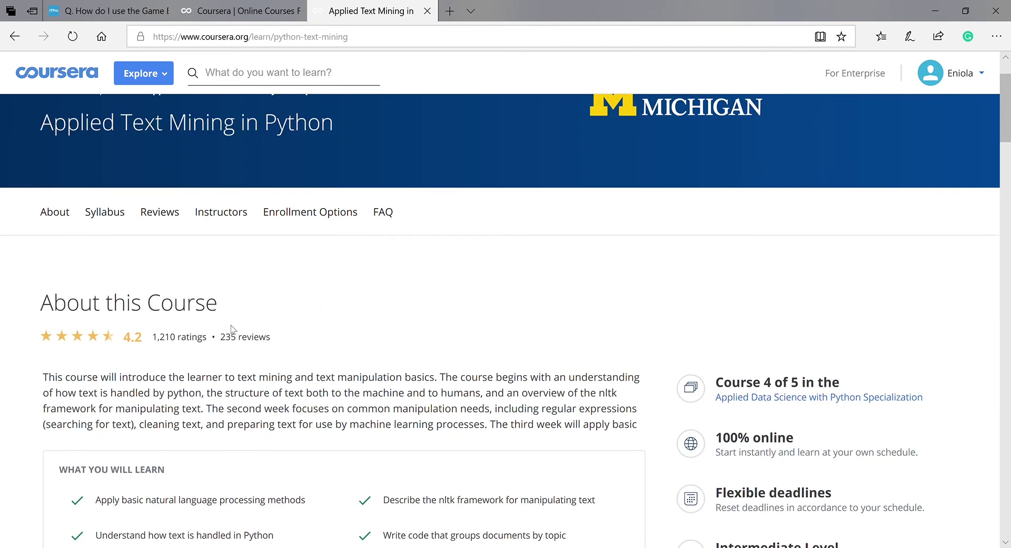
scroll(233, 330, up, 2)
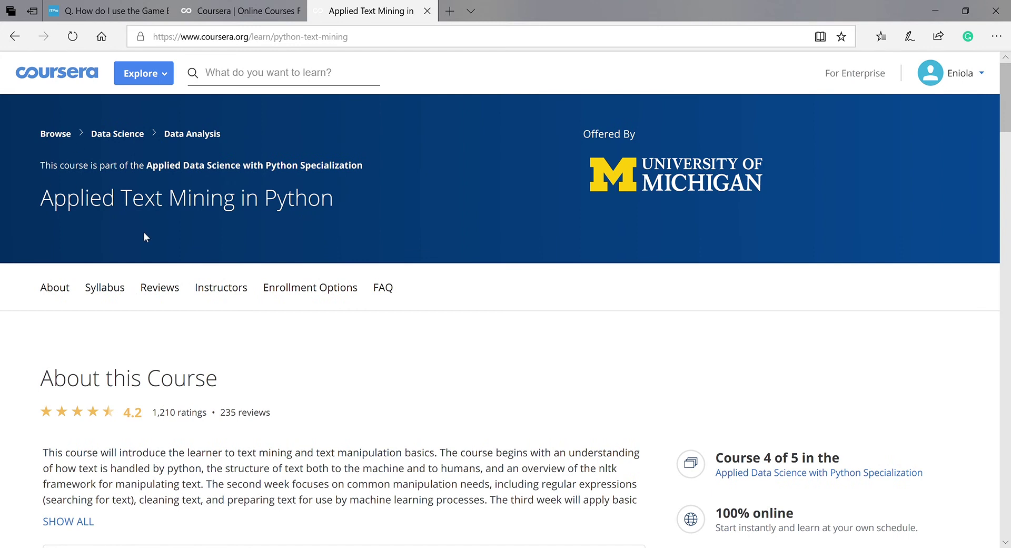
scroll(131, 244, down, 5)
scroll(127, 158, up, 5)
scroll(281, 356, down, 3)
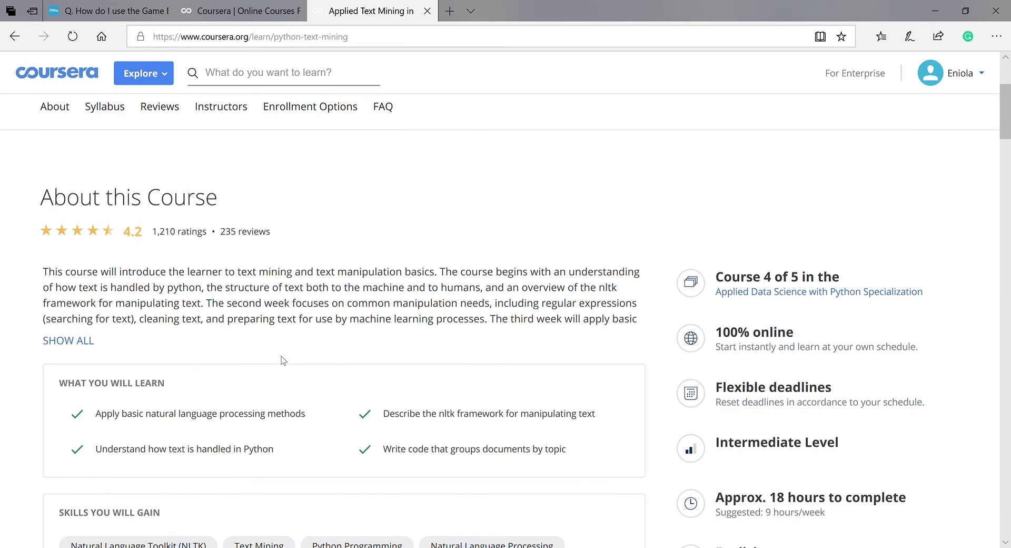
scroll(281, 356, down, 20)
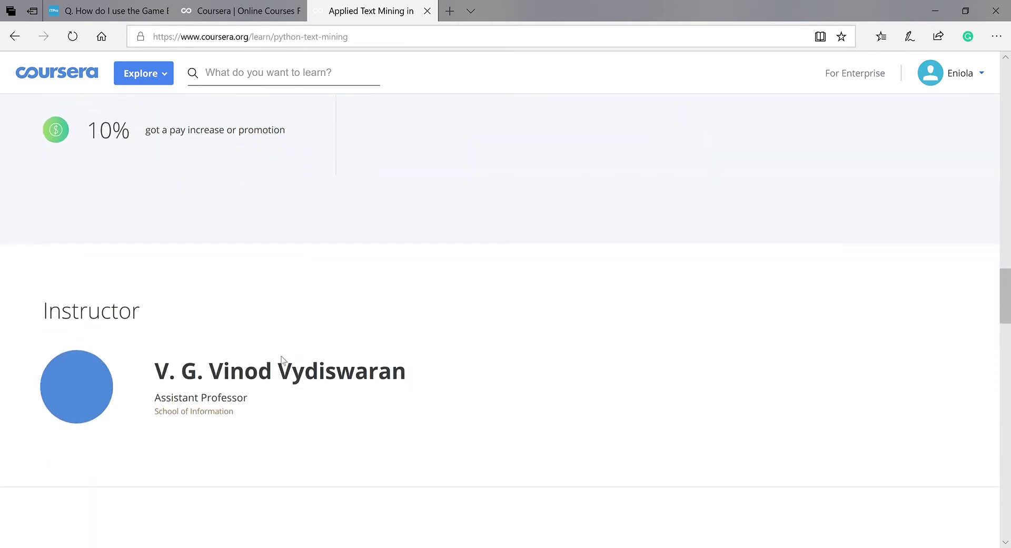
scroll(285, 360, up, 20)
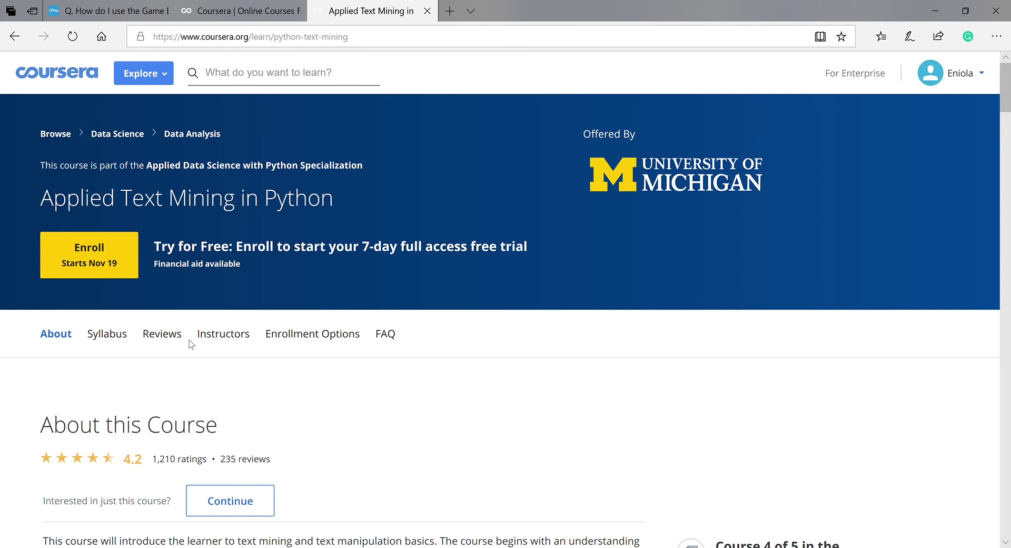
Start enrolling, dismiss the 7-day free trial, and choose 'Financial aid available' instead.
click(112, 259)
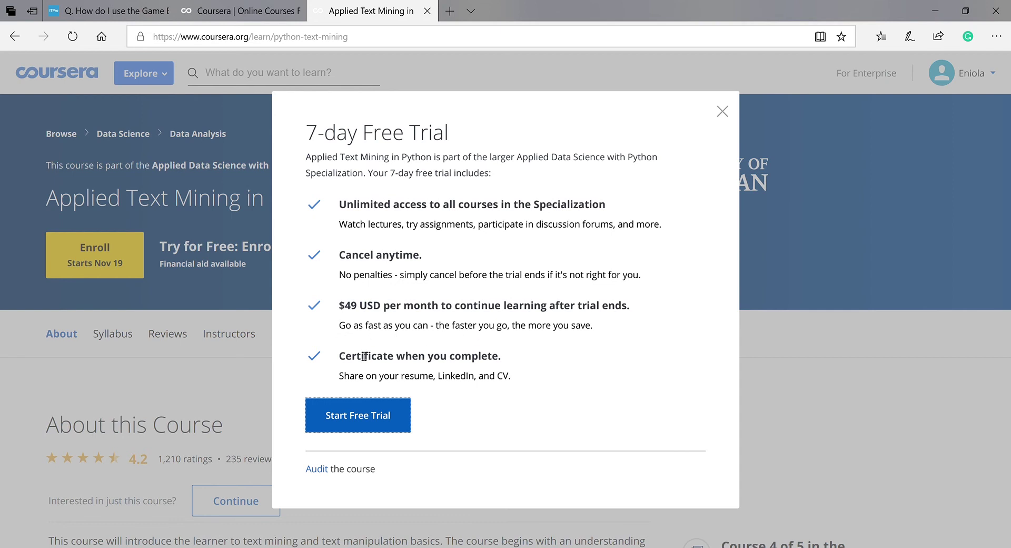
click(729, 114)
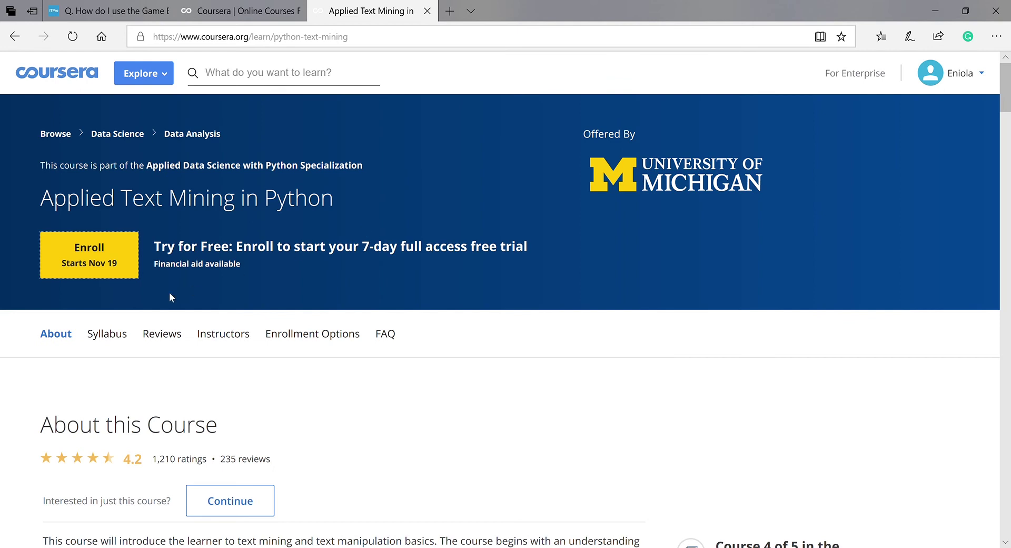
click(179, 265)
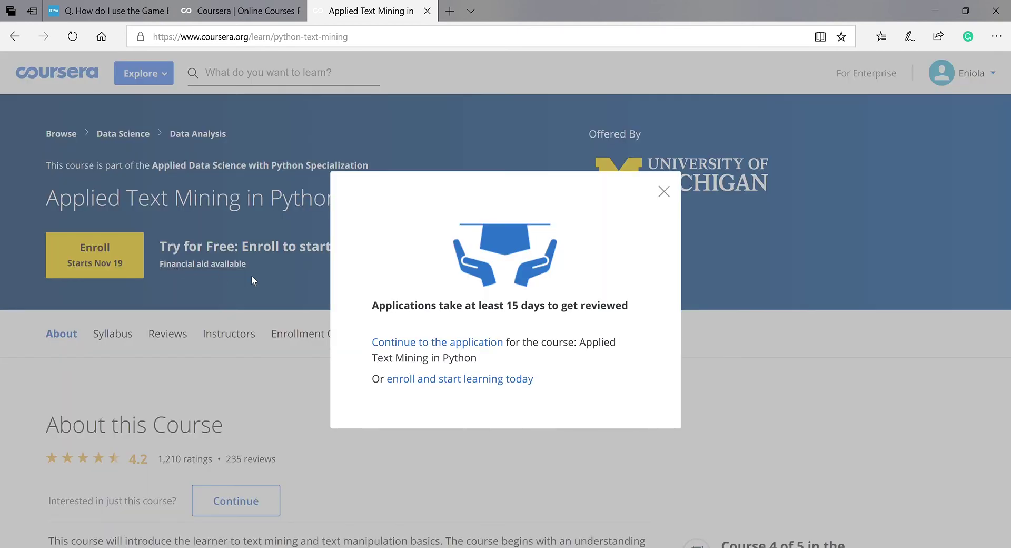
click(429, 345)
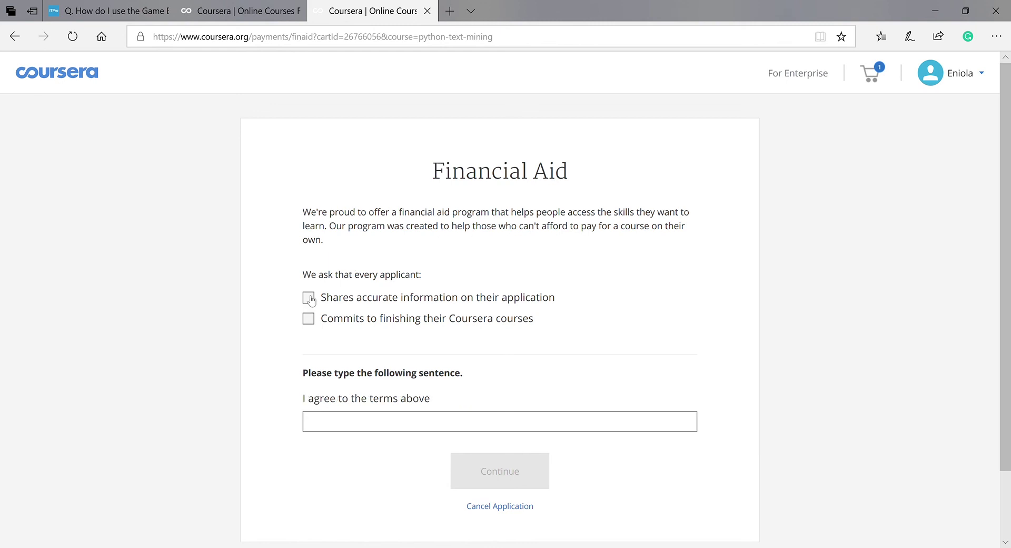
Tick both aid commitments, enter 'I agree to the terms above', and continue to the form.
click(310, 298)
click(310, 320)
click(346, 425)
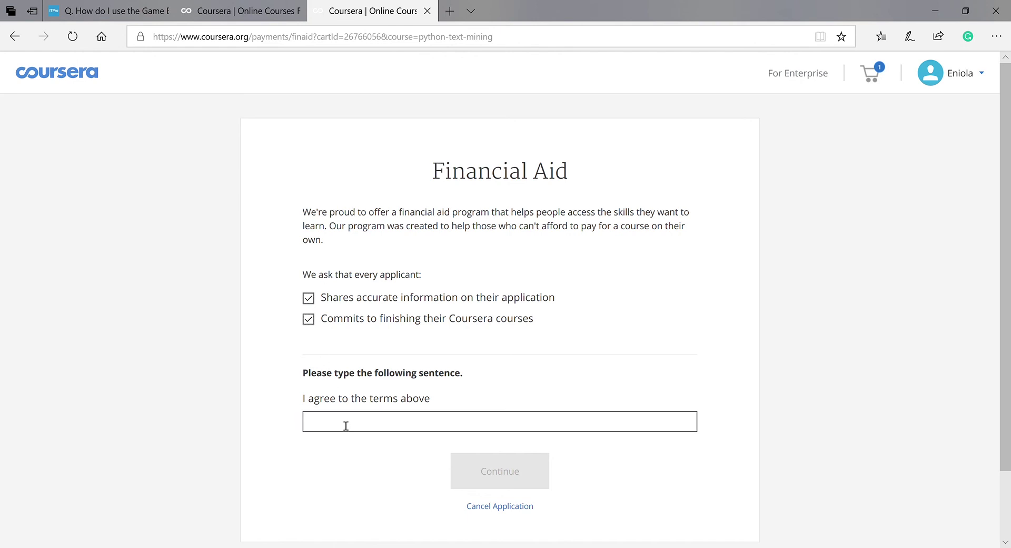
text(I agree to the terms above)
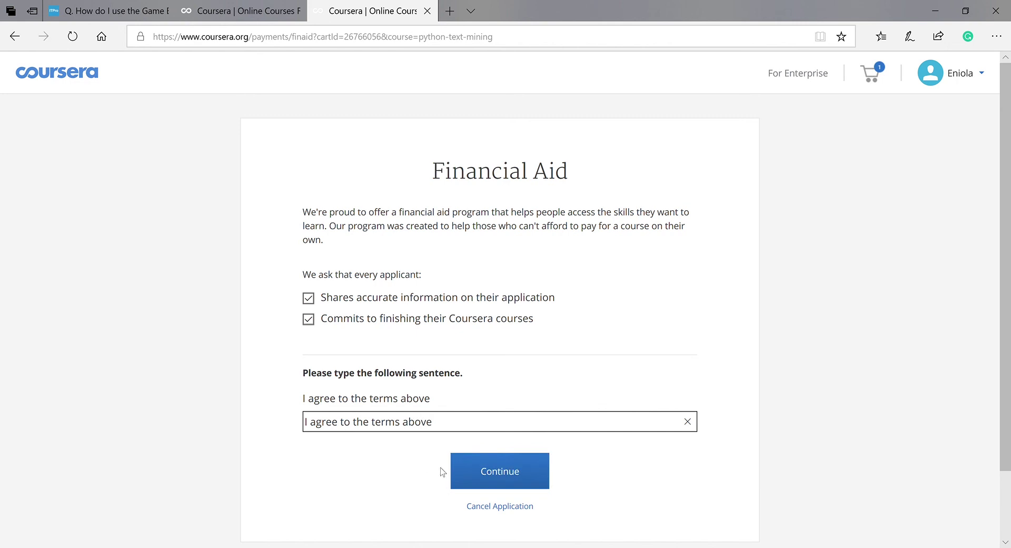
click(490, 476)
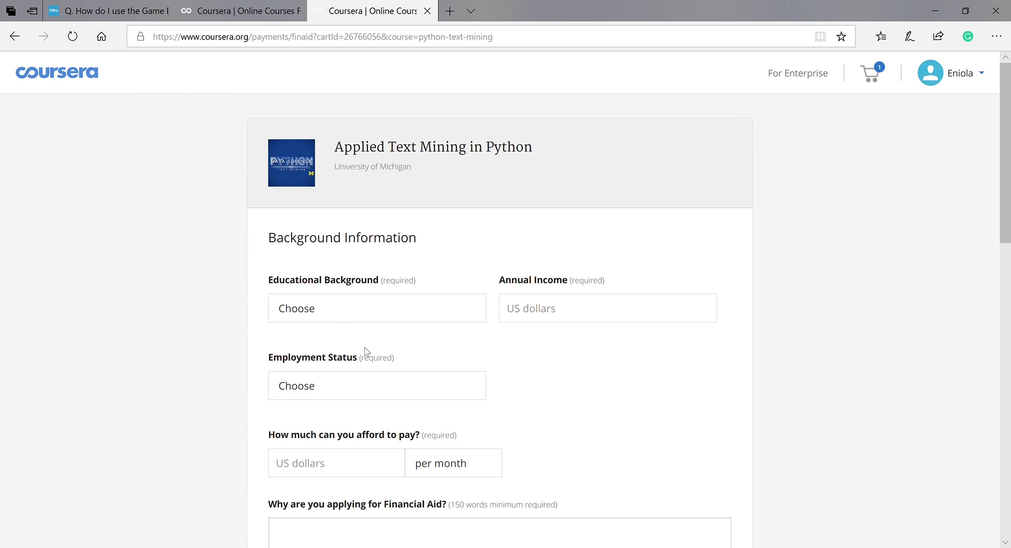
click(364, 307)
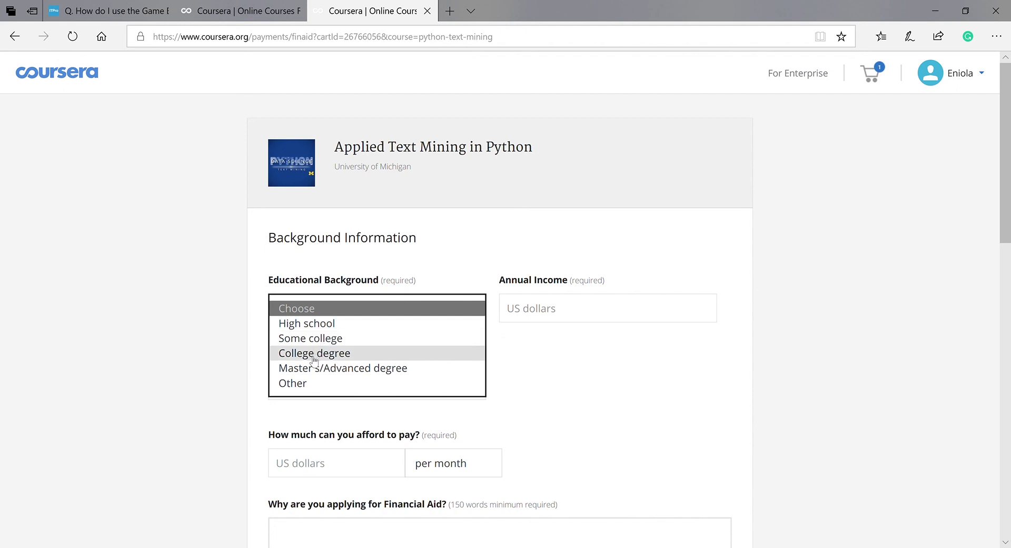
click(567, 320)
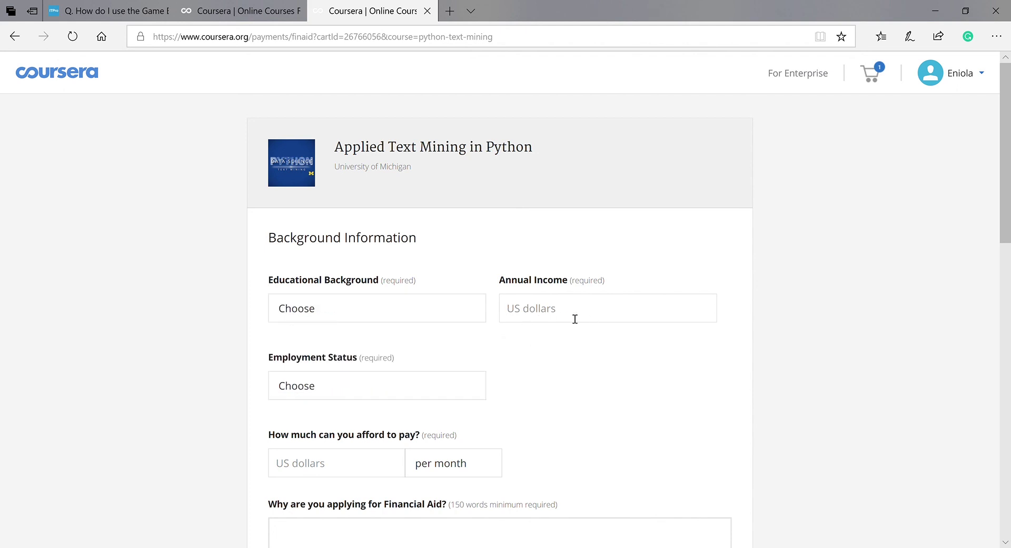
scroll(530, 325, down, 1)
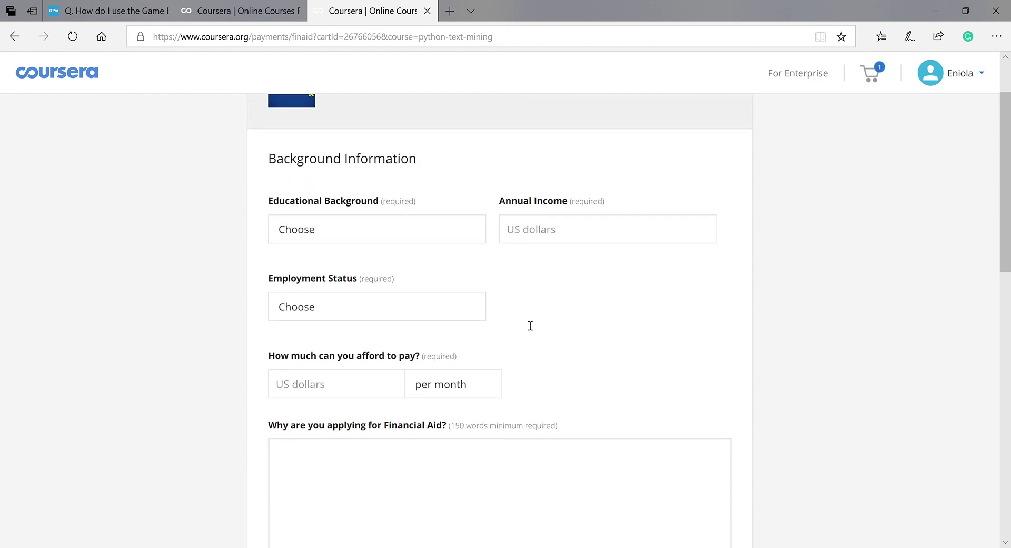
click(334, 308)
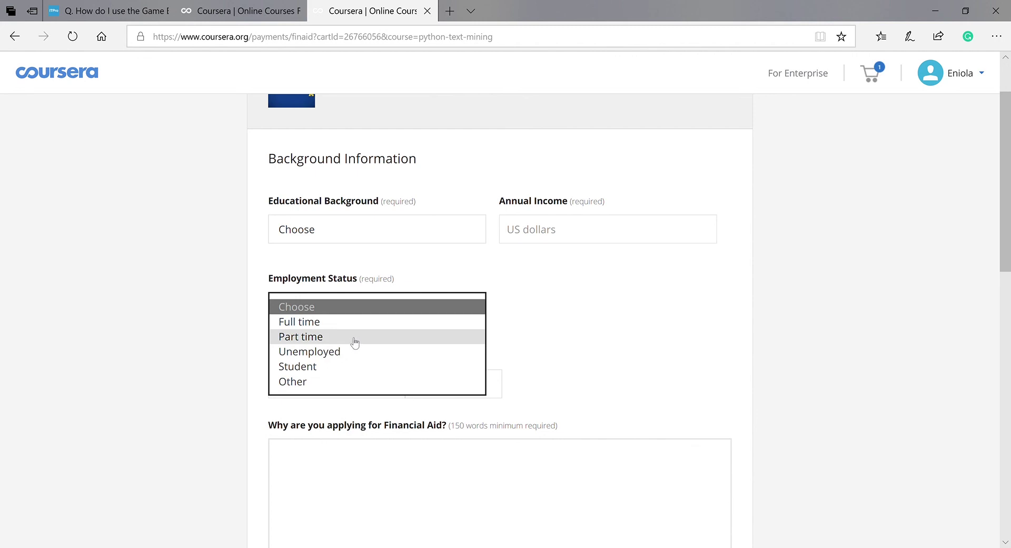
click(530, 399)
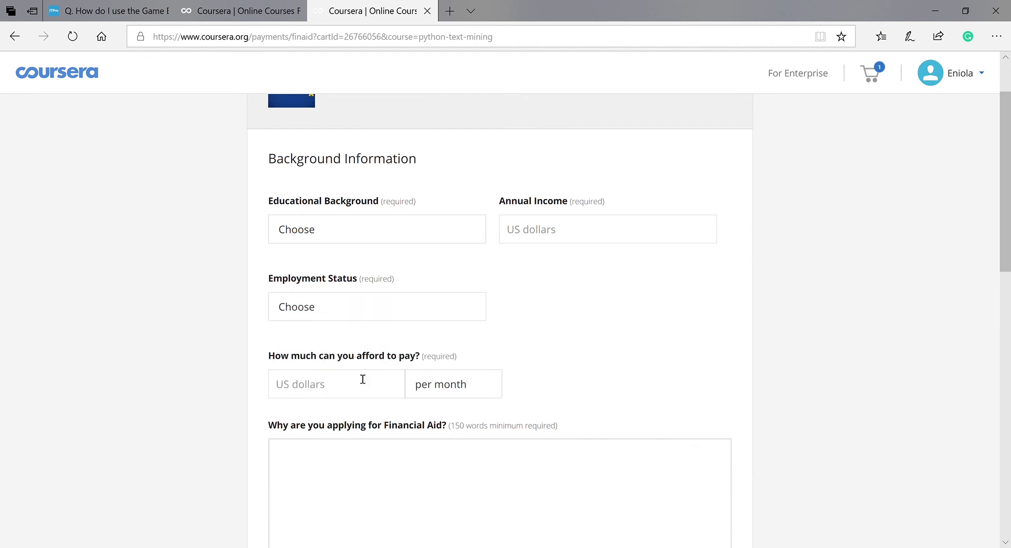
click(323, 388)
scroll(356, 460, down, 3)
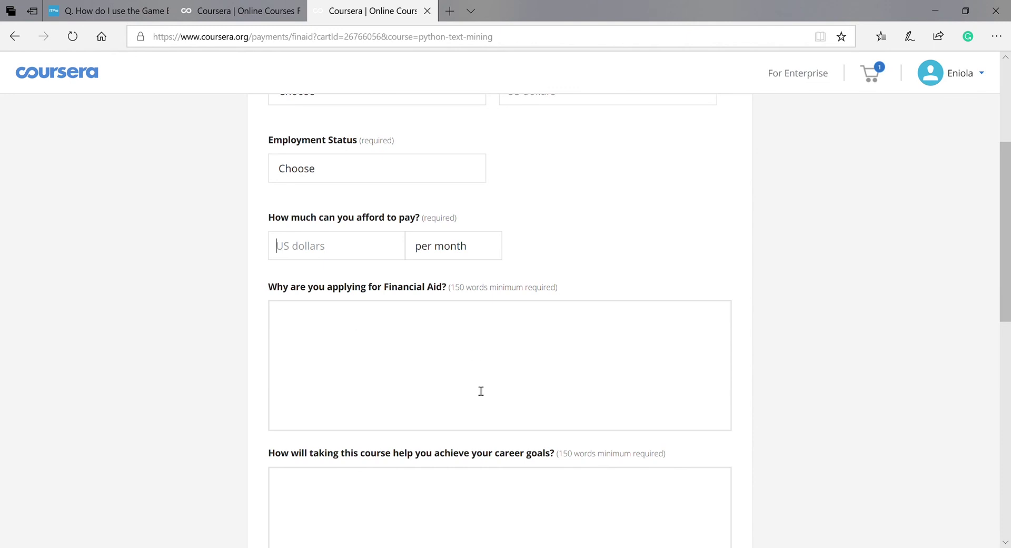
scroll(477, 398, down, 4)
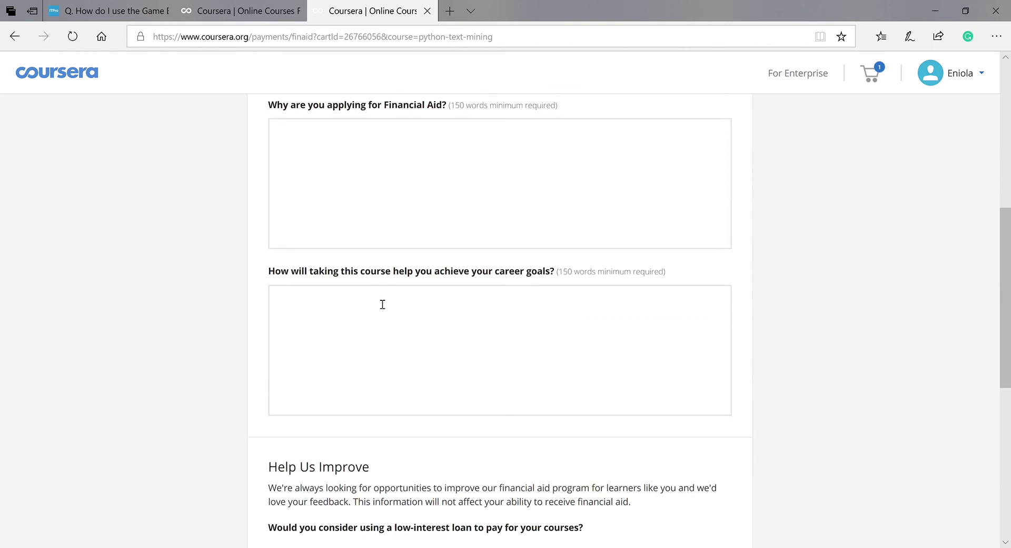
scroll(383, 304, down, 4)
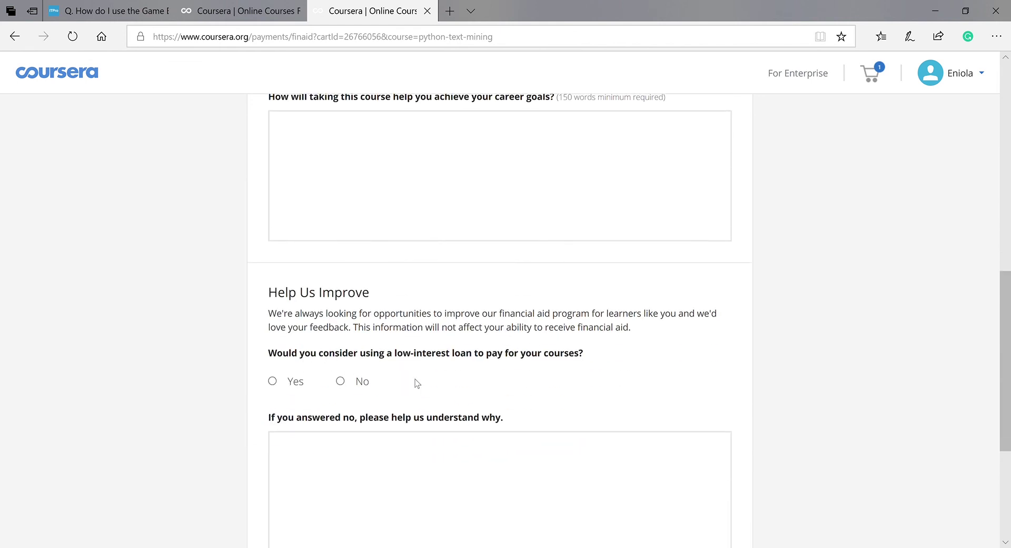
scroll(415, 378, down, 2)
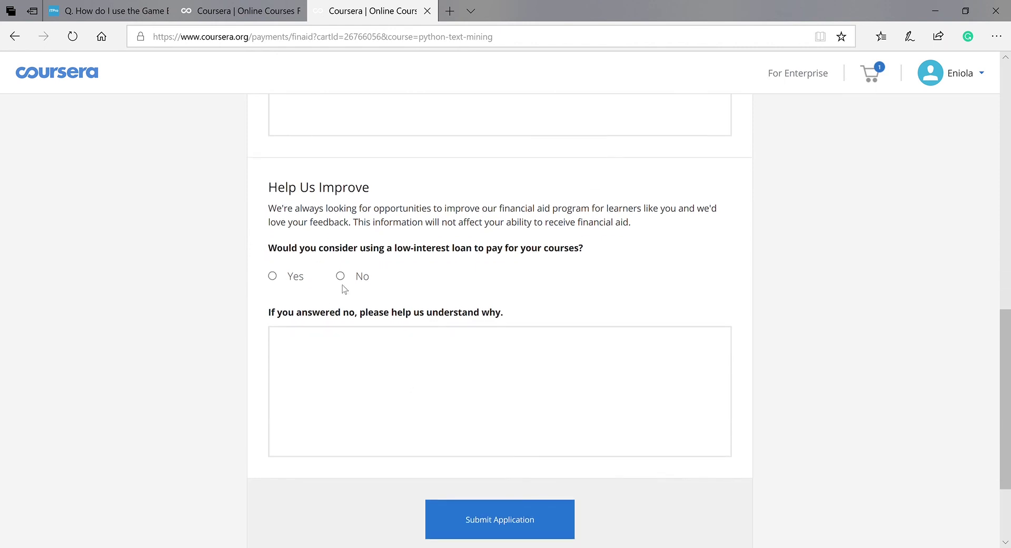
Select No for the low-interest loan, explain 'i dont like loans', then submit the application.
click(341, 276)
click(329, 348)
text(i dont loan)
key(BackSpace)
key(BackSpace)
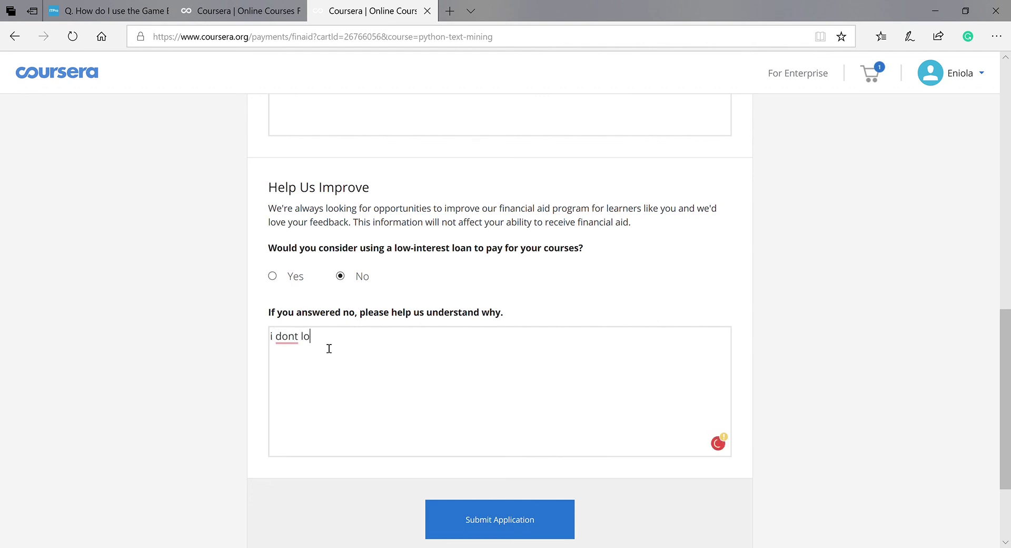
key(BackSpace)
key(BackSpace)
text(ike)
key(BackSpace)
key(BackSpace)
key(BackSpace)
key(BackSpace)
key(BackSpace)
key(BackSpace)
text(like)
key(BackSpace)
key(BackSpace)
key(BackSpace)
key(BackSpace)
key(BackSpace)
text(nt like loans)
scroll(522, 515, down, 3)
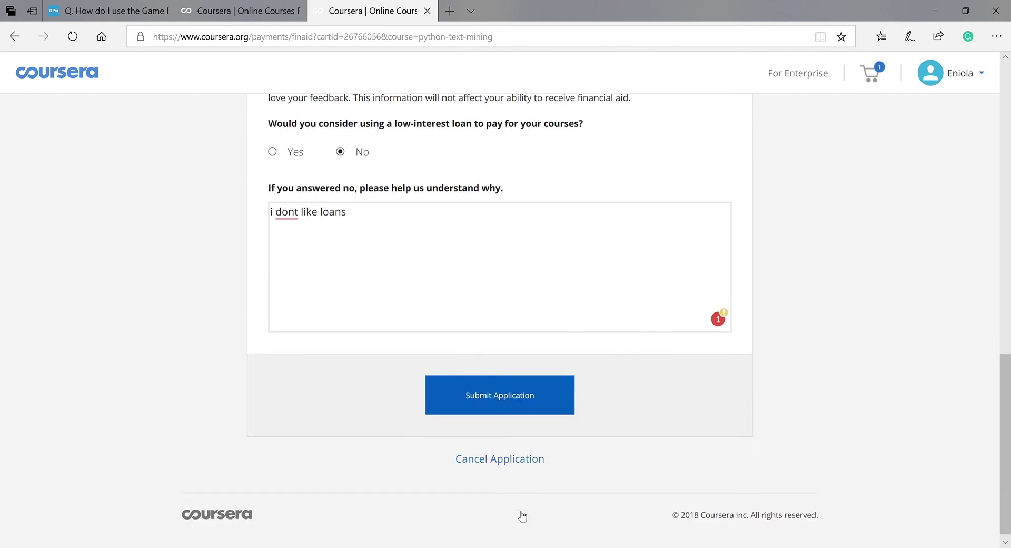
click(497, 402)
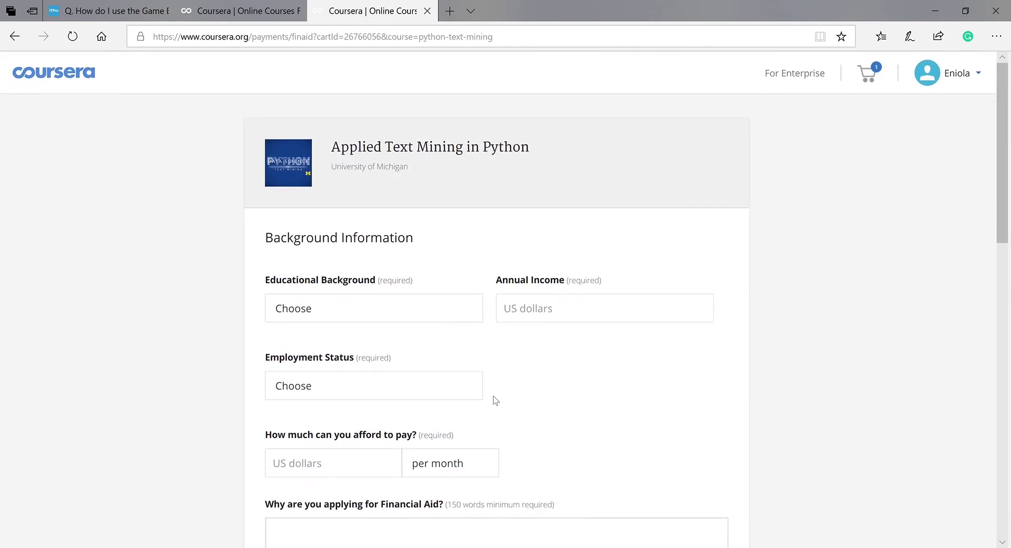
scroll(473, 311, down, 8)
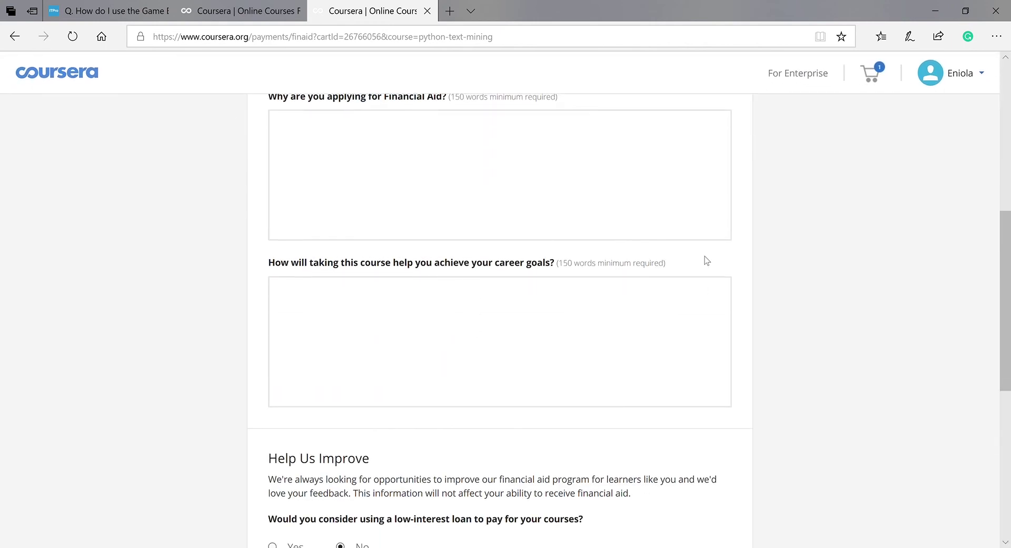
scroll(596, 325, down, 8)
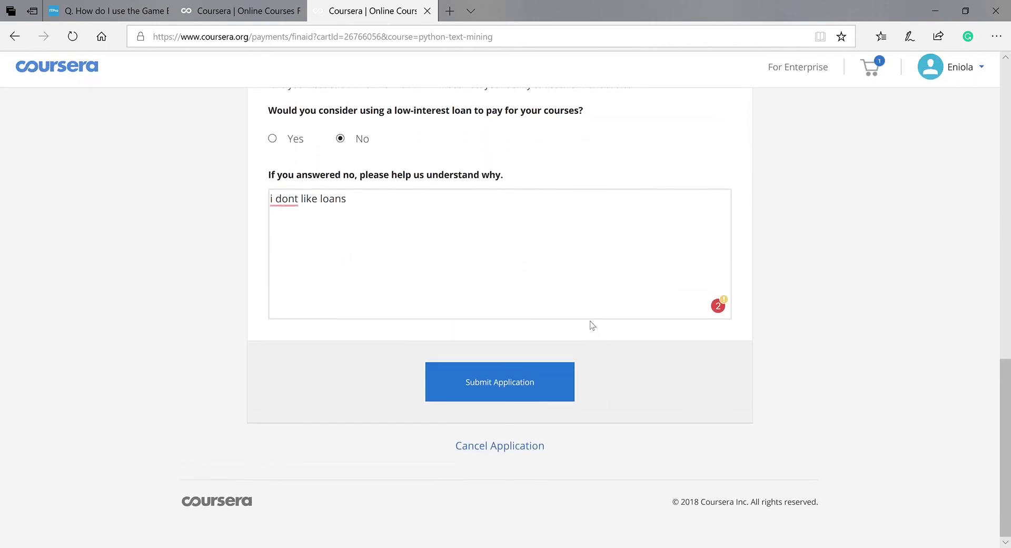